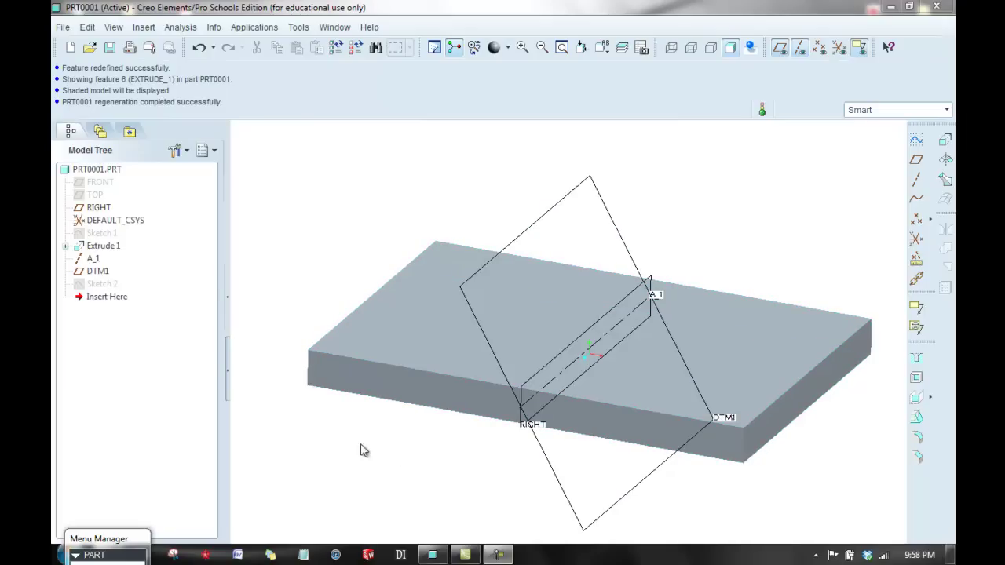
Redefine DTM1 to keep the RIGHT offset and axis A_1 references at a 30.00° rotation.
click(96, 271)
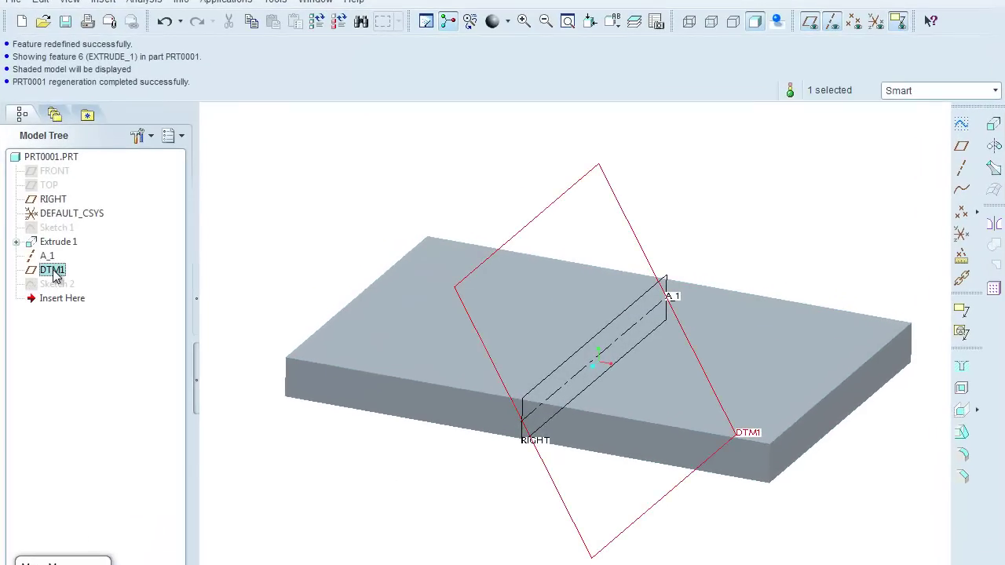
right_click(53, 269)
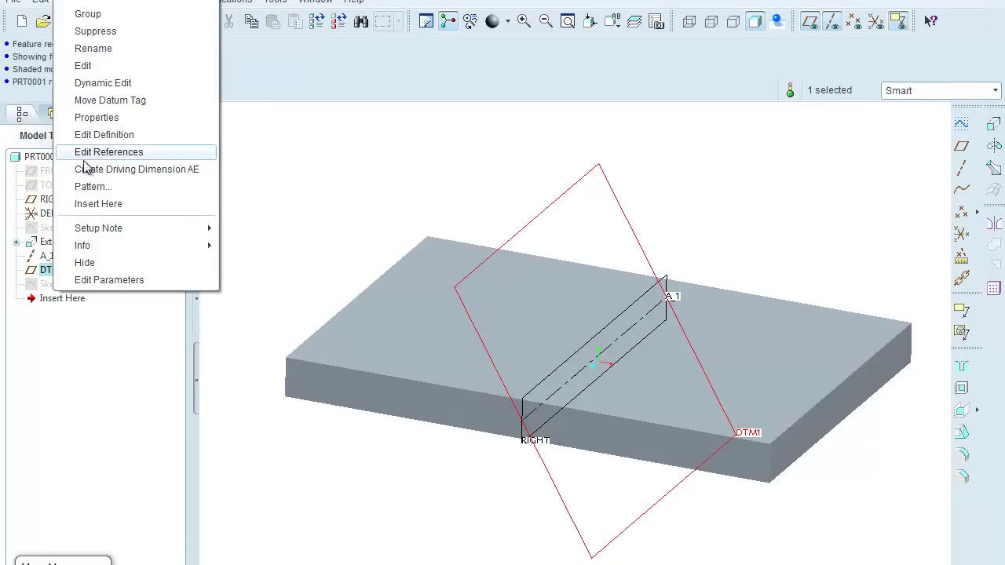
click(97, 136)
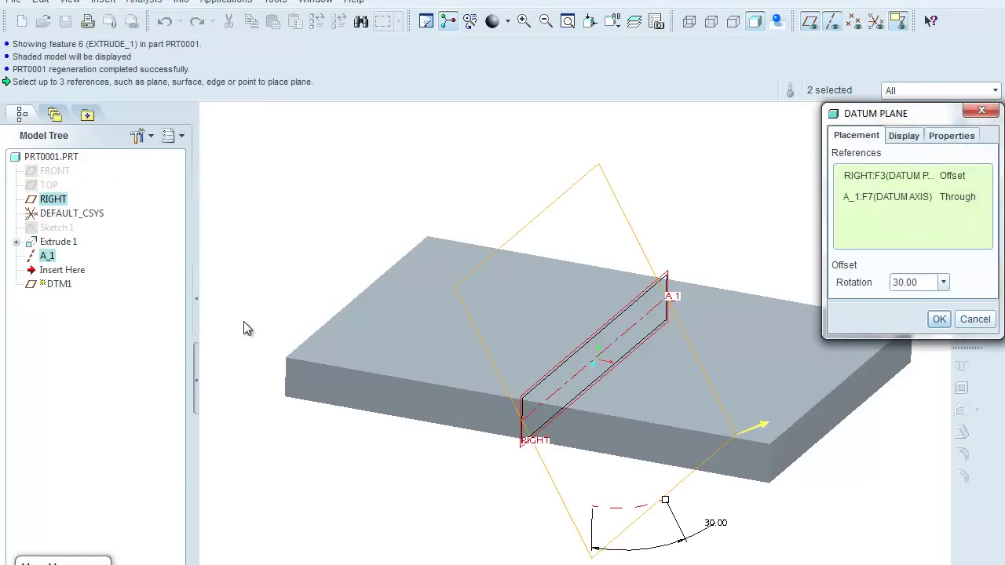
middle_drag(320, 419, 341, 402)
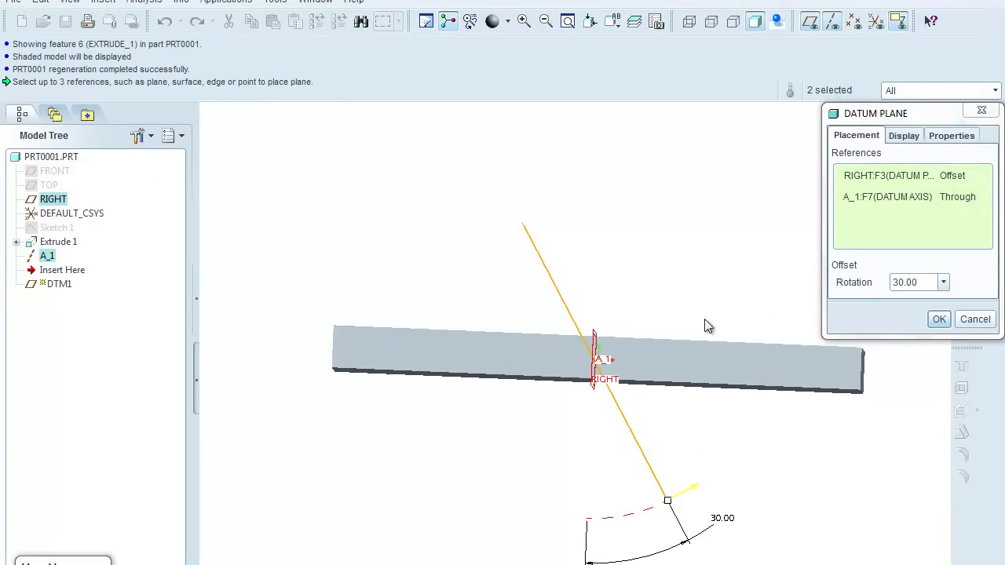
key(ctrl+d)
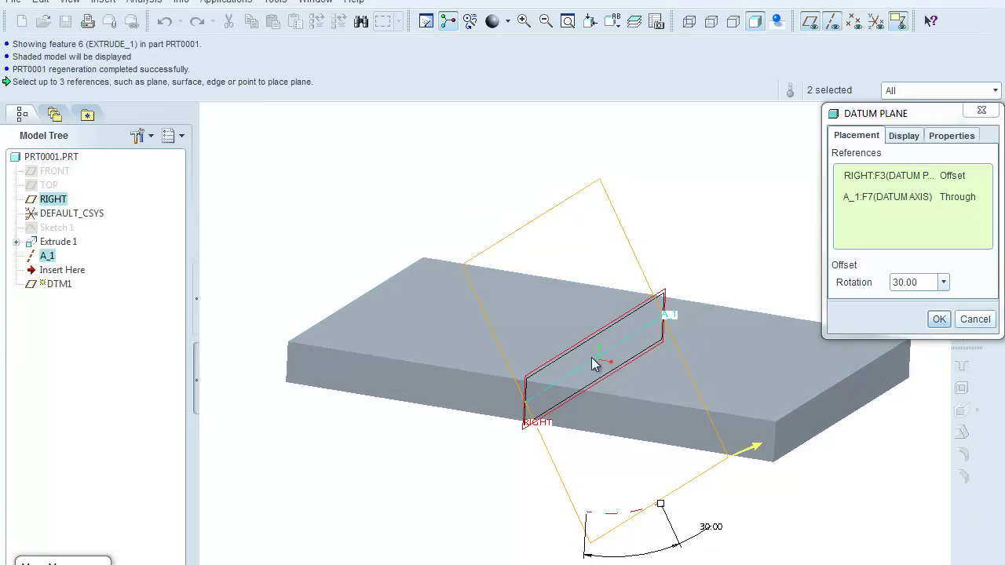
click(939, 320)
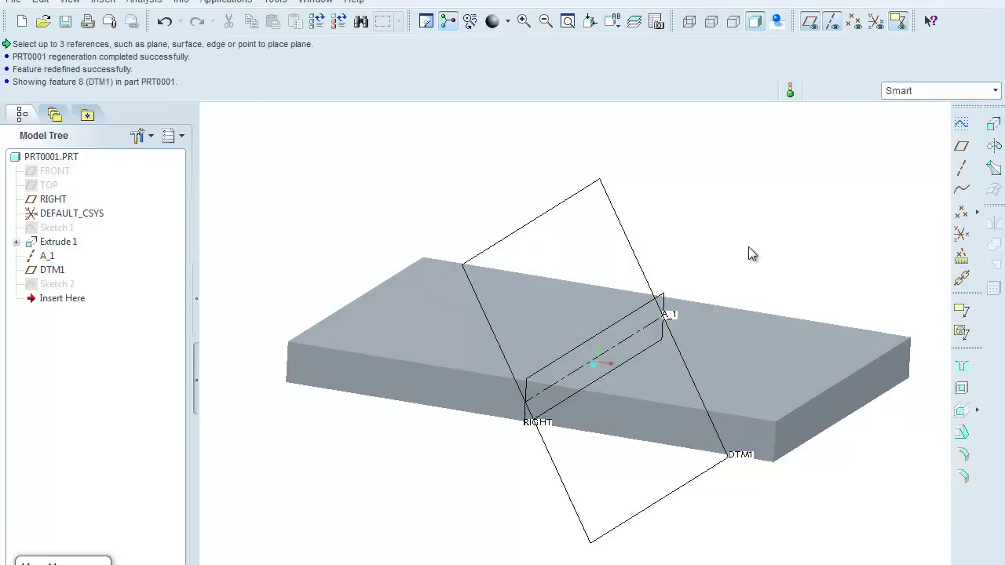
Reopen Sketch 2 for editing and show the model with No Hidden lines, zoomed in.
right_click(47, 285)
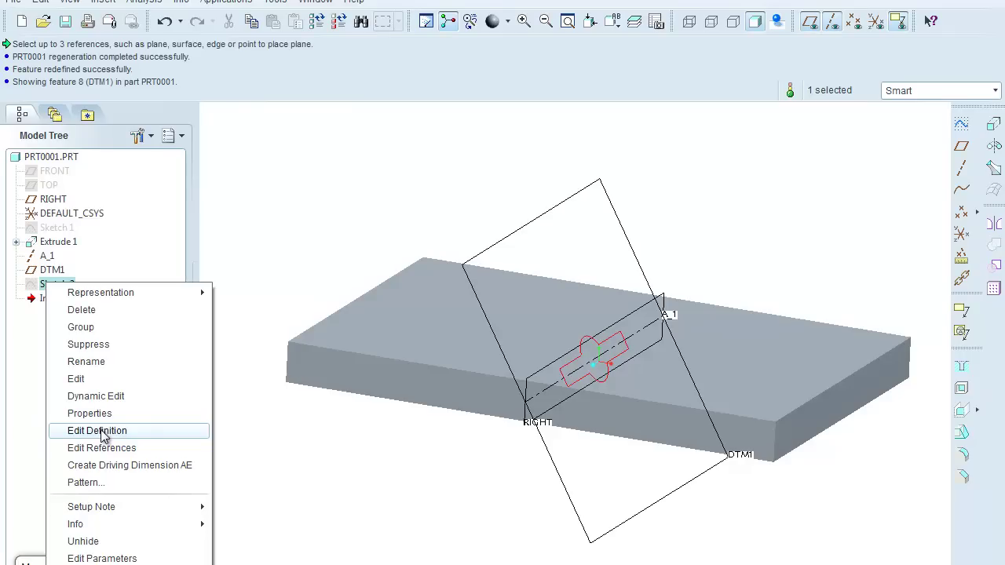
click(100, 432)
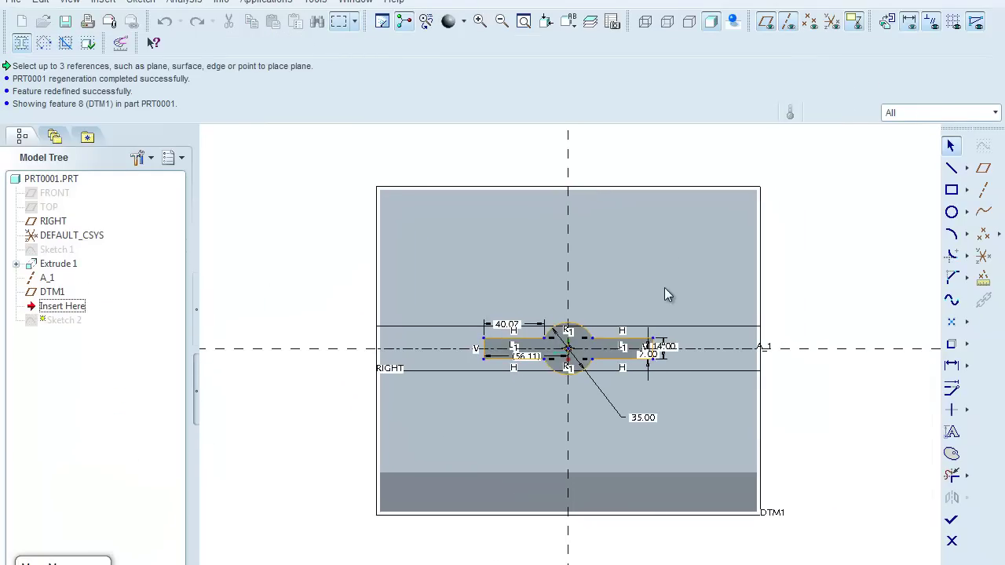
click(688, 21)
scroll(594, 393, up, 1)
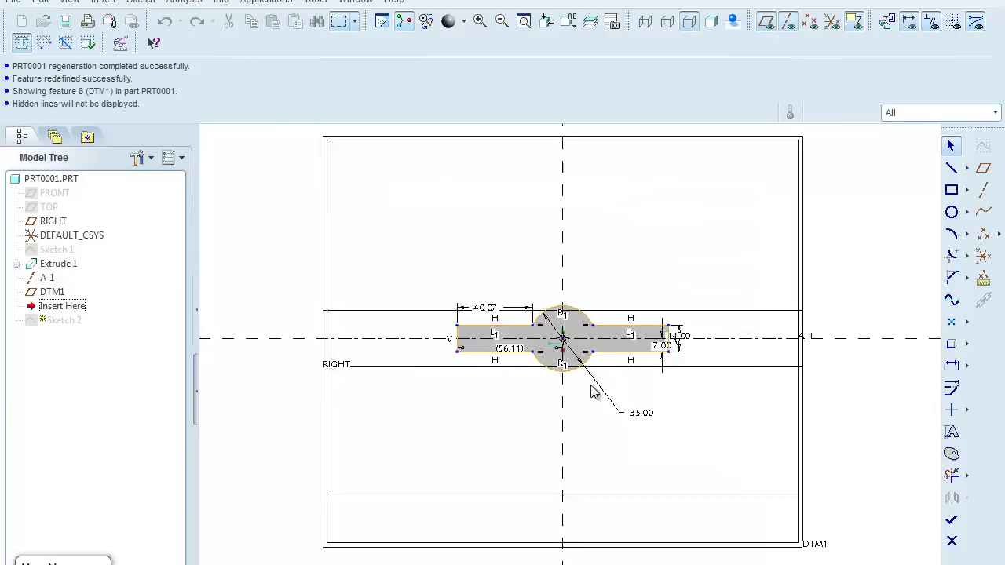
scroll(594, 392, up, 2)
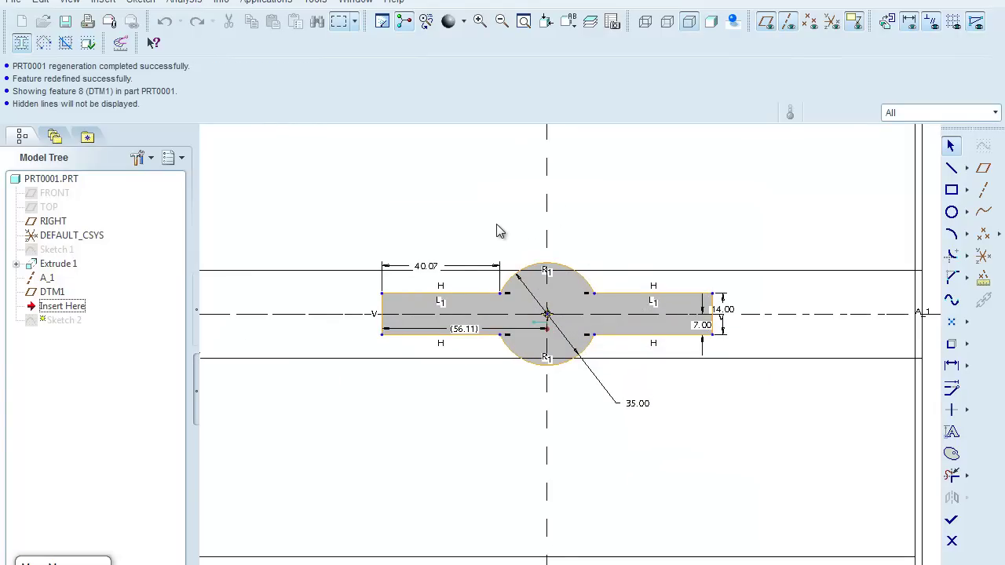
scroll(495, 232, up, 1)
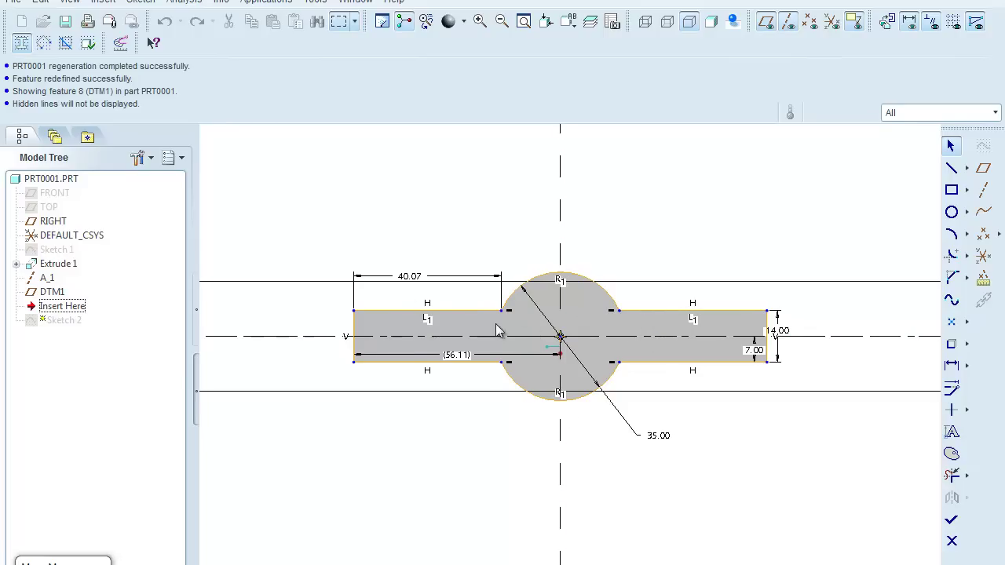
Toggle the sketch profile shading off and back on, then tilt to an isometric view.
click(22, 44)
click(22, 43)
scroll(375, 314, down, 4)
mouse_move(375, 314)
middle_down()
mouse_move(415, 292)
mouse_move(431, 310)
middle_up()
scroll(431, 310, down, 3)
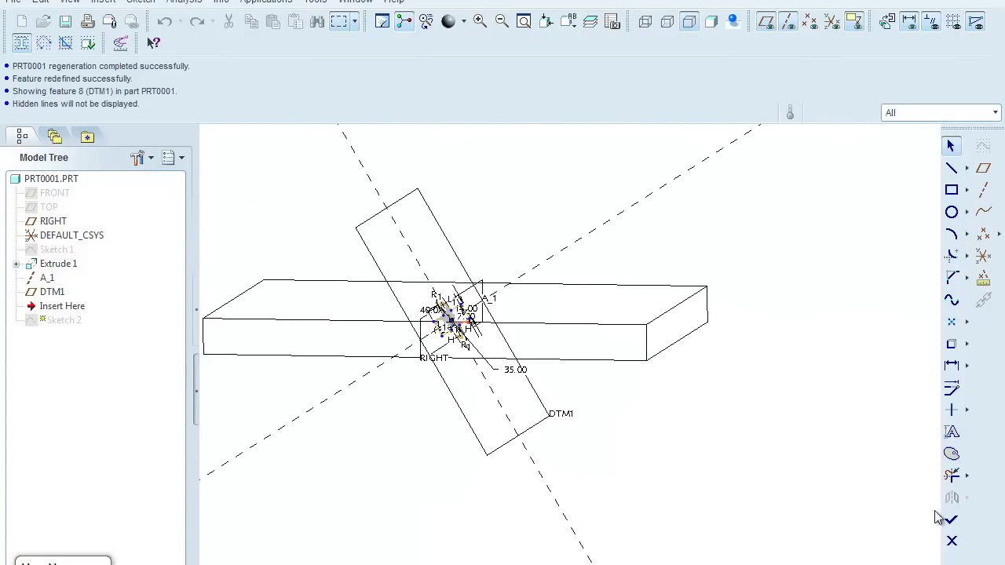
Finish the sketch and extrude its circle-and-bar profile 100.00 deep as Extrude 2.
click(951, 523)
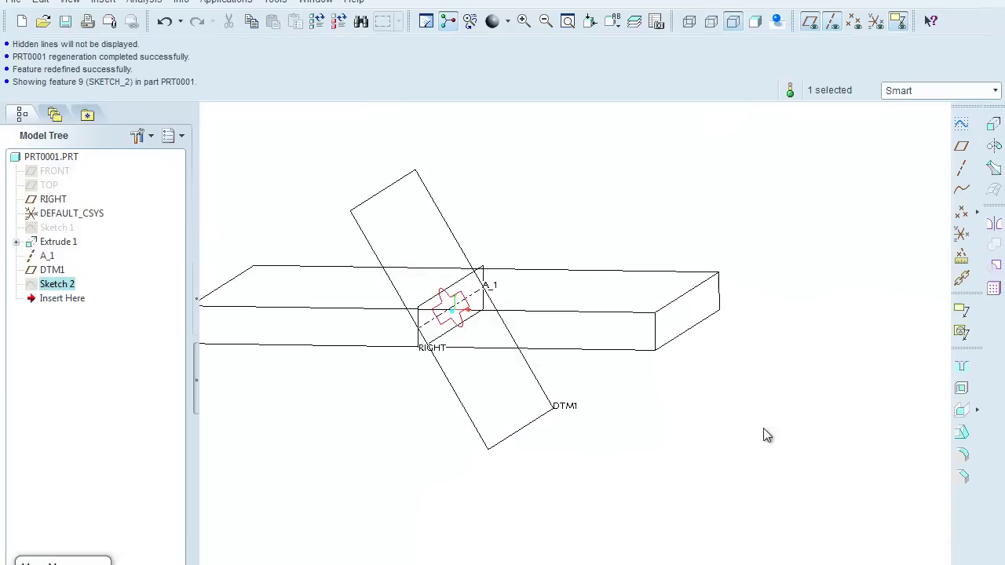
click(987, 126)
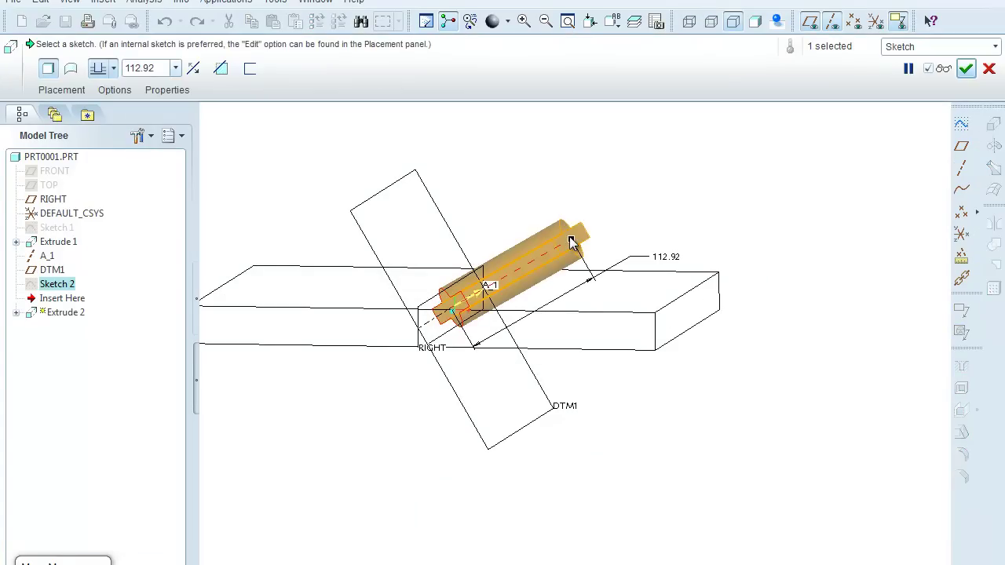
click(165, 68)
text(100)
key(Return)
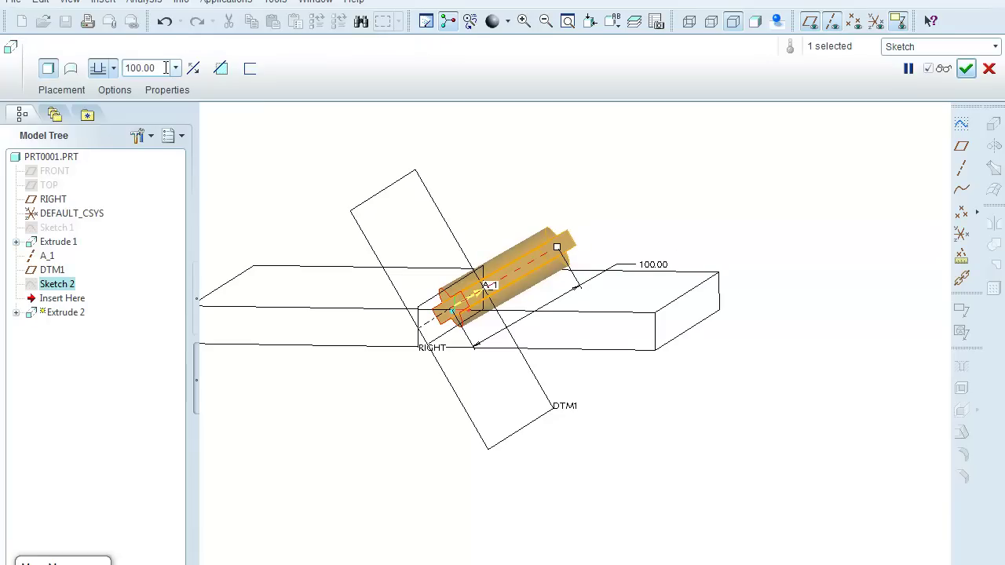
click(965, 69)
click(761, 294)
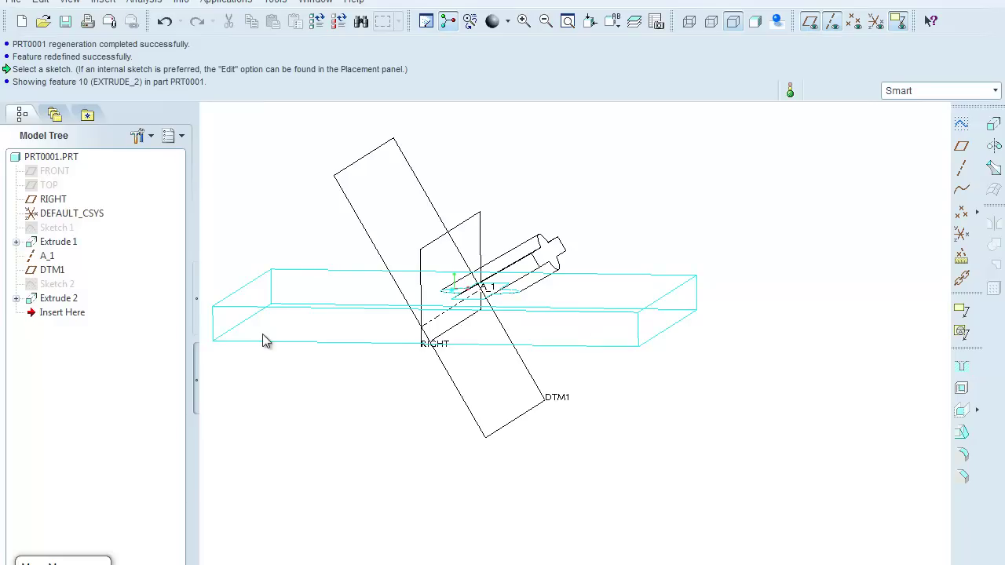
Hide the RIGHT and DTM1 datum planes together with axis A_1.
scroll(273, 339, up, 2)
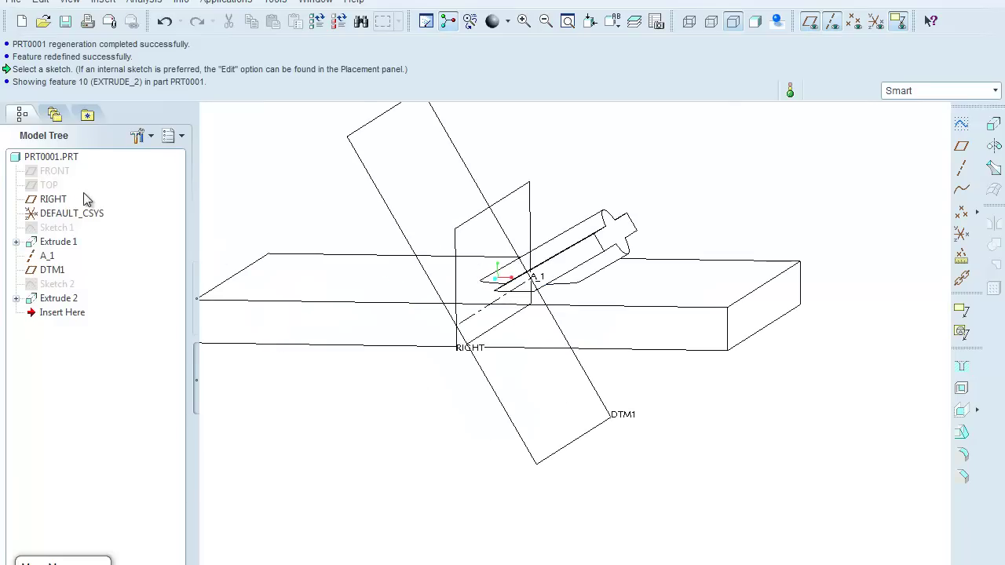
click(52, 200)
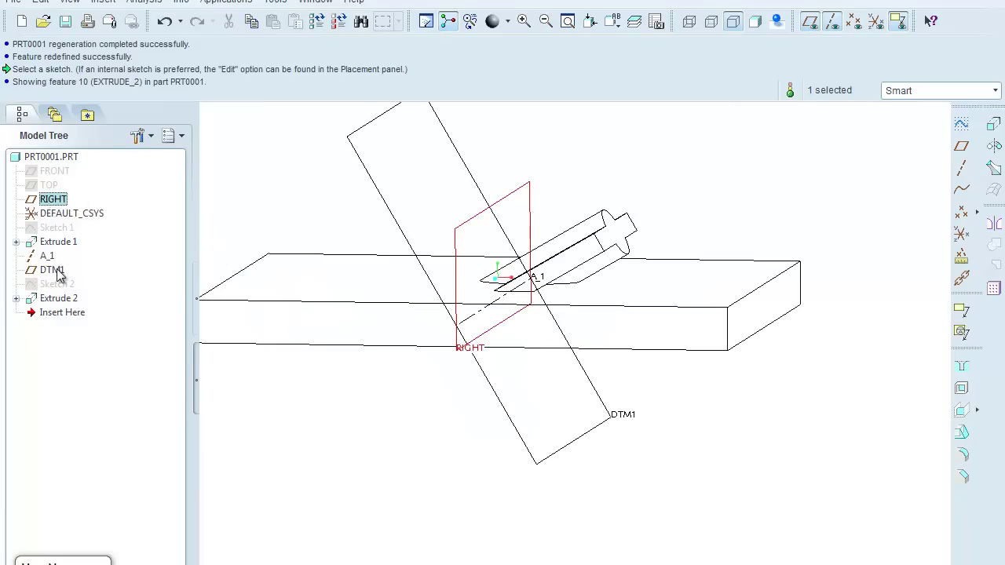
shift+click(53, 270)
click(57, 271)
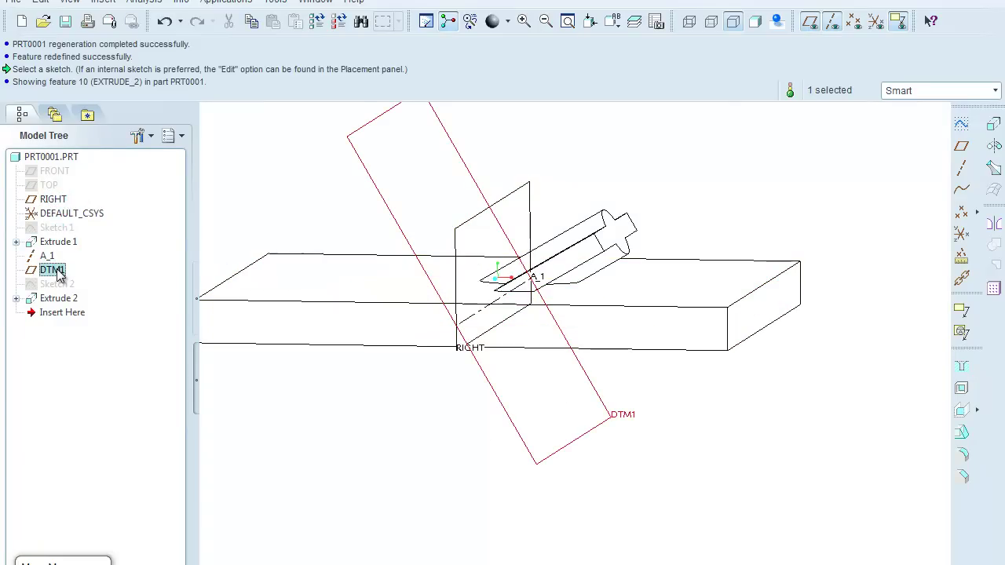
click(56, 202)
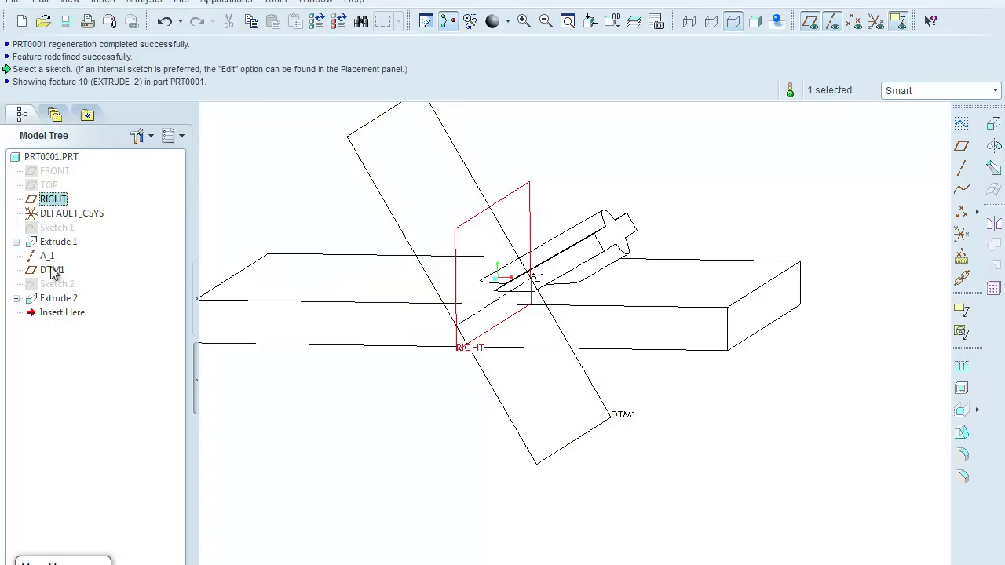
ctrl+click(52, 270)
ctrl+click(46, 256)
right_click(47, 256)
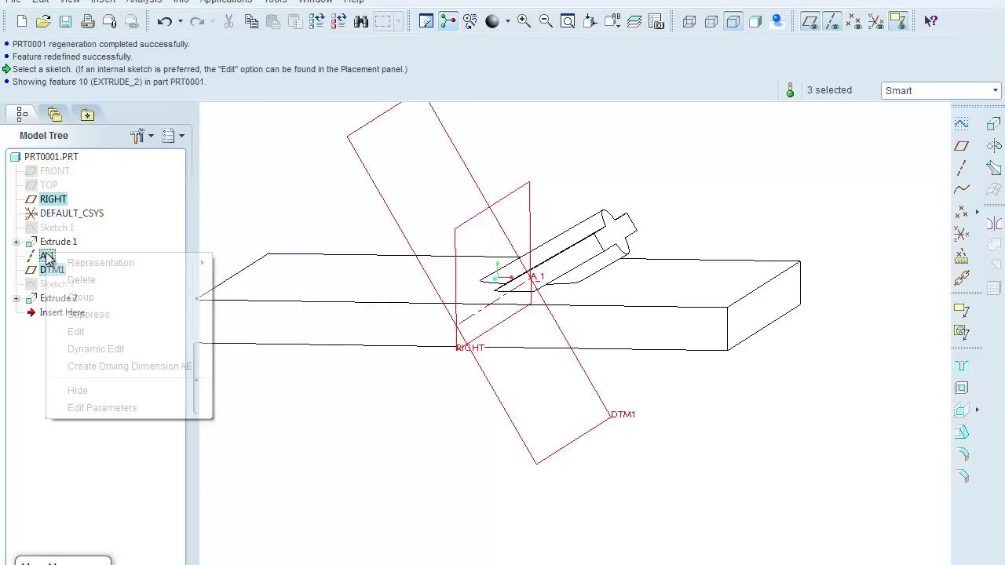
click(77, 390)
Unhide axis A_1 so it shows along Extrude 2.
middle_drag(427, 407, 383, 424)
scroll(392, 420, up, 3)
middle_drag(316, 410, 305, 396)
scroll(305, 395, down, 2)
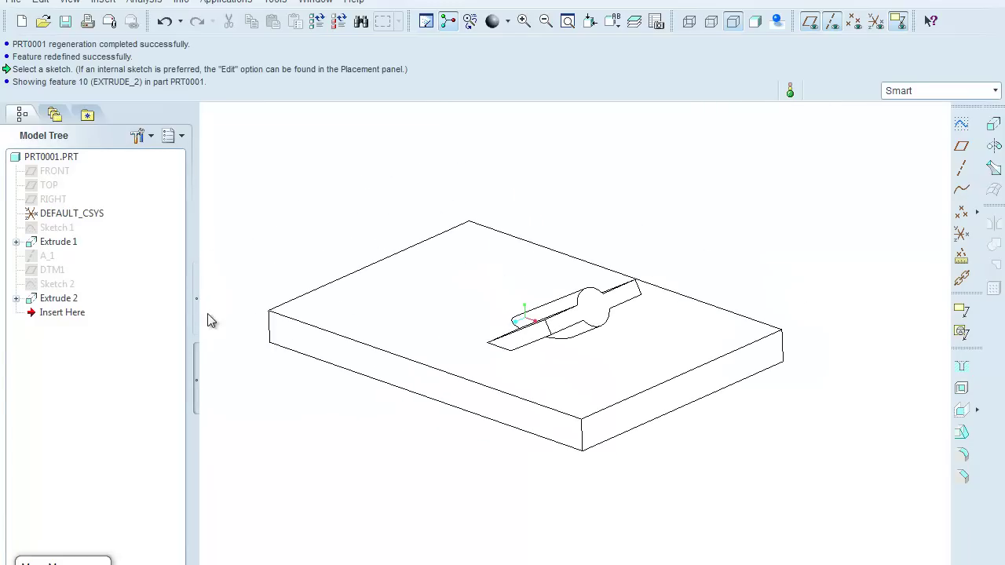
click(46, 257)
right_click(46, 258)
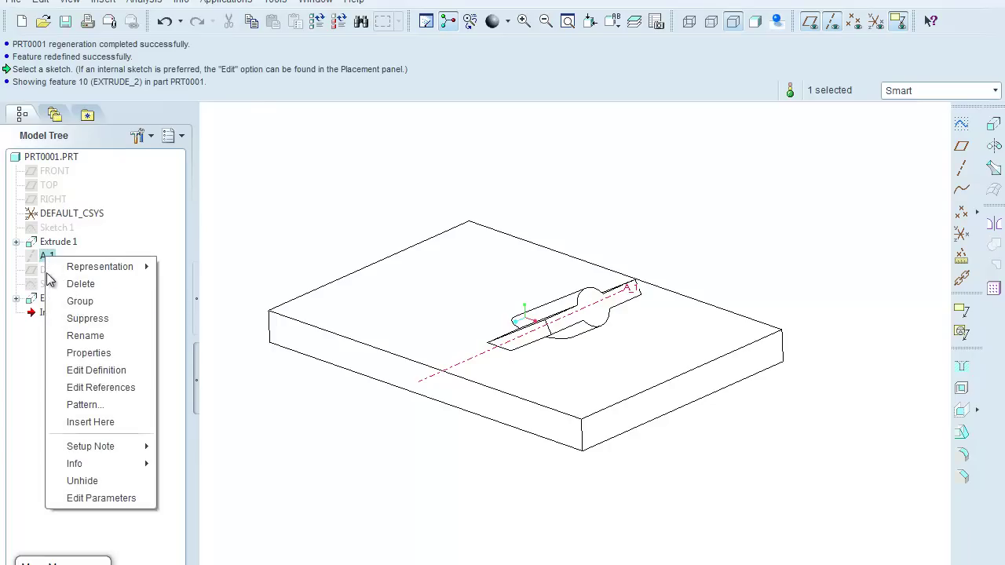
click(61, 481)
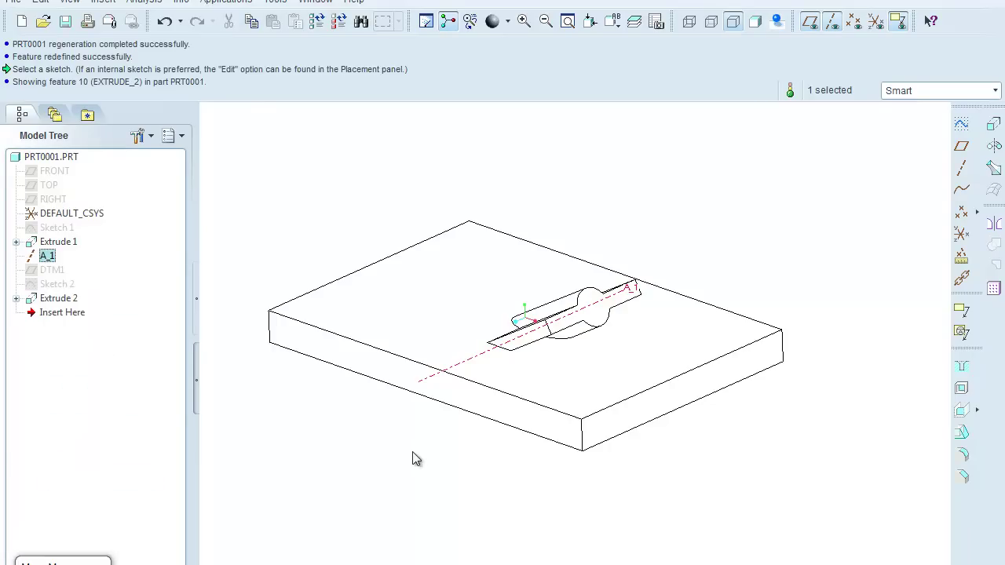
Start an Axis-type pattern of Extrude 2 centred on axis A_1.
click(43, 300)
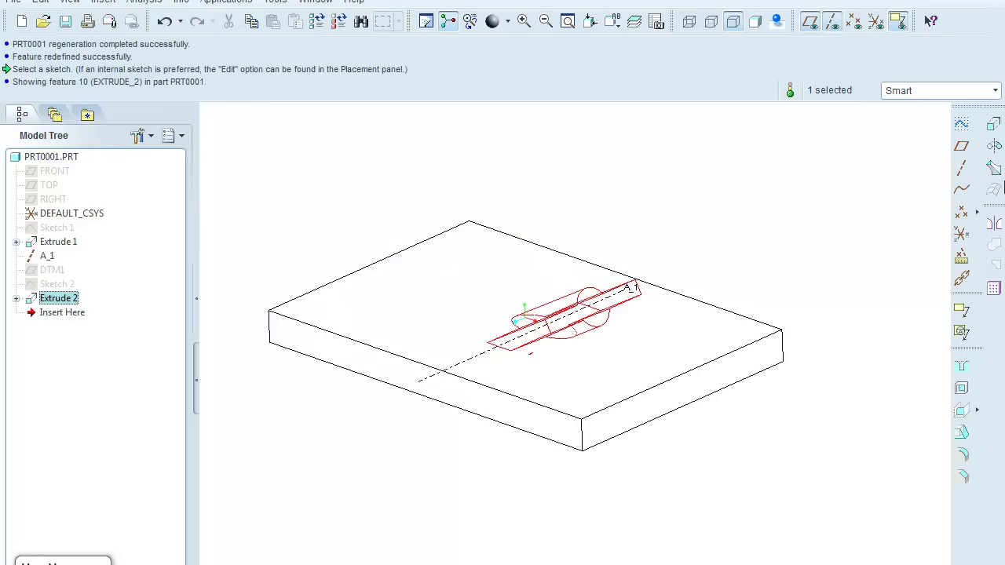
click(994, 285)
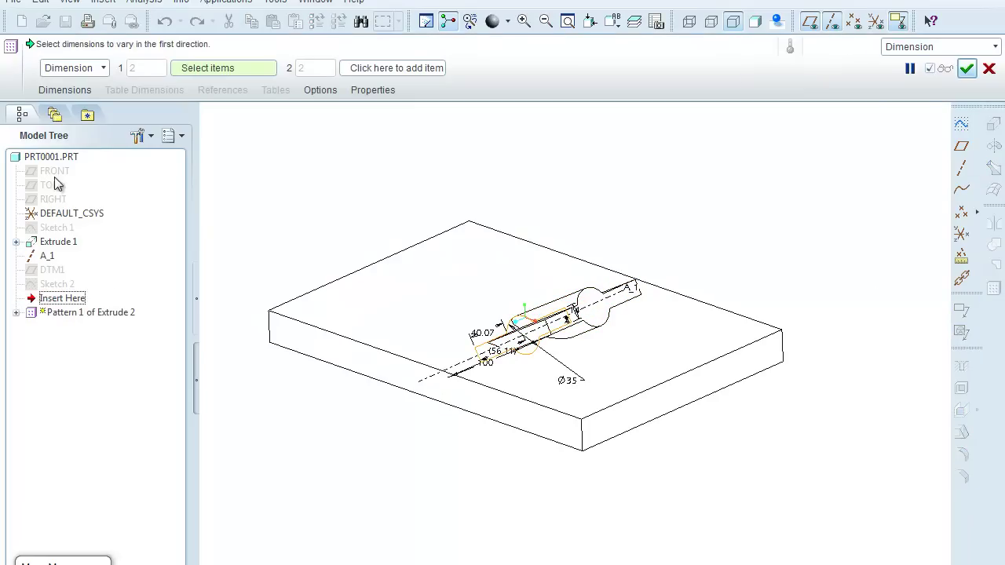
click(104, 68)
click(67, 110)
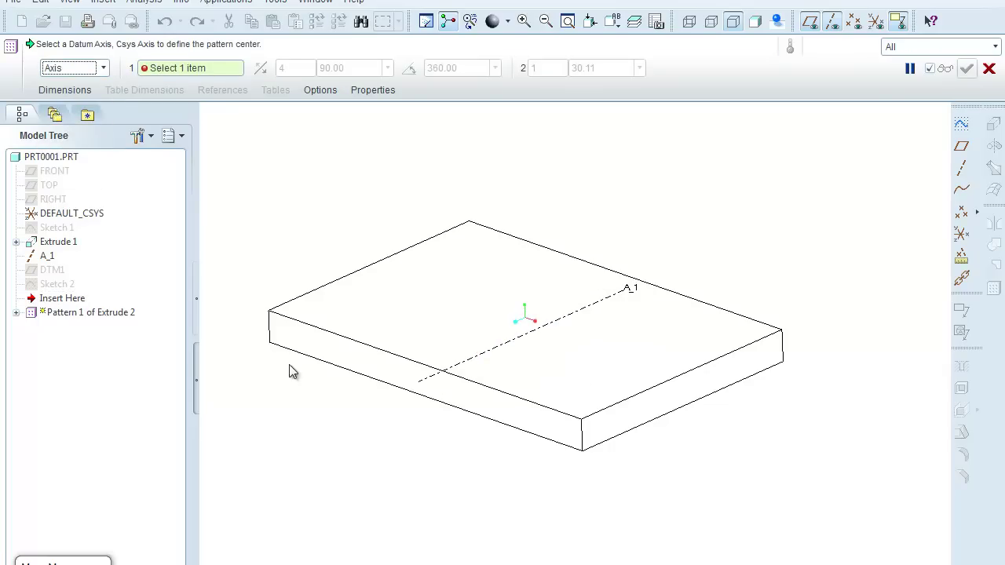
click(467, 368)
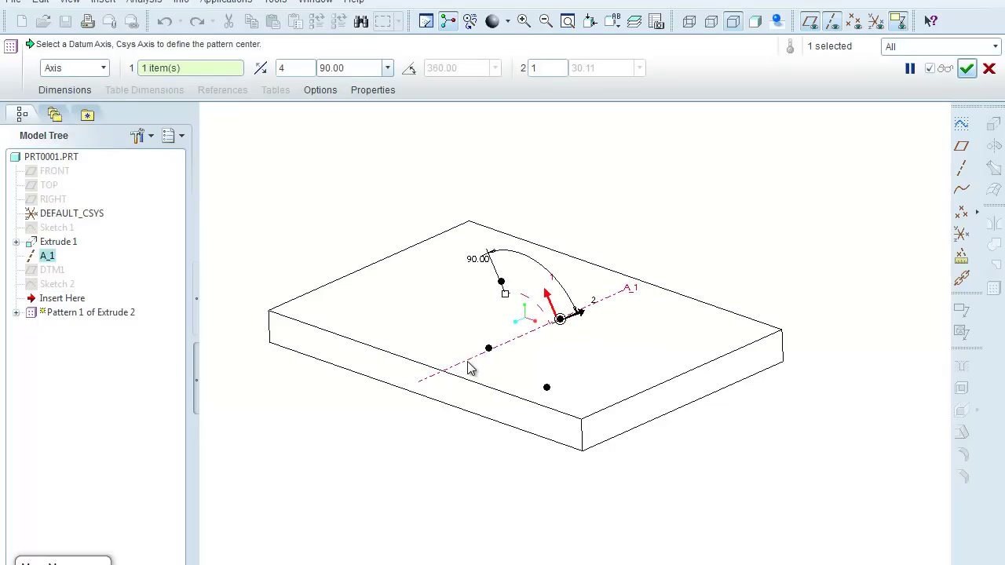
middle_drag(383, 450, 416, 441)
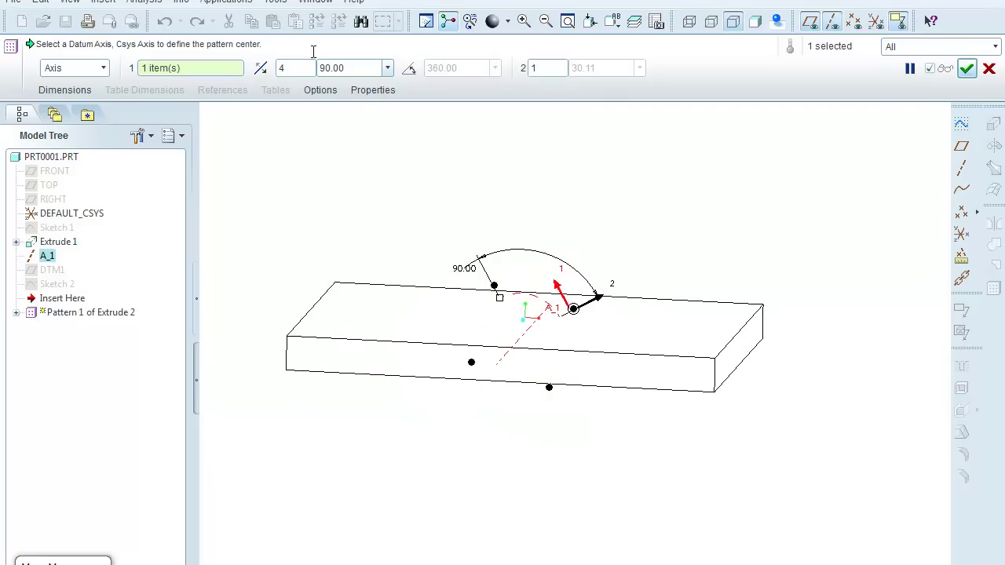
Set the pattern to 3 members at 60° spacing and finish it.
text(3)
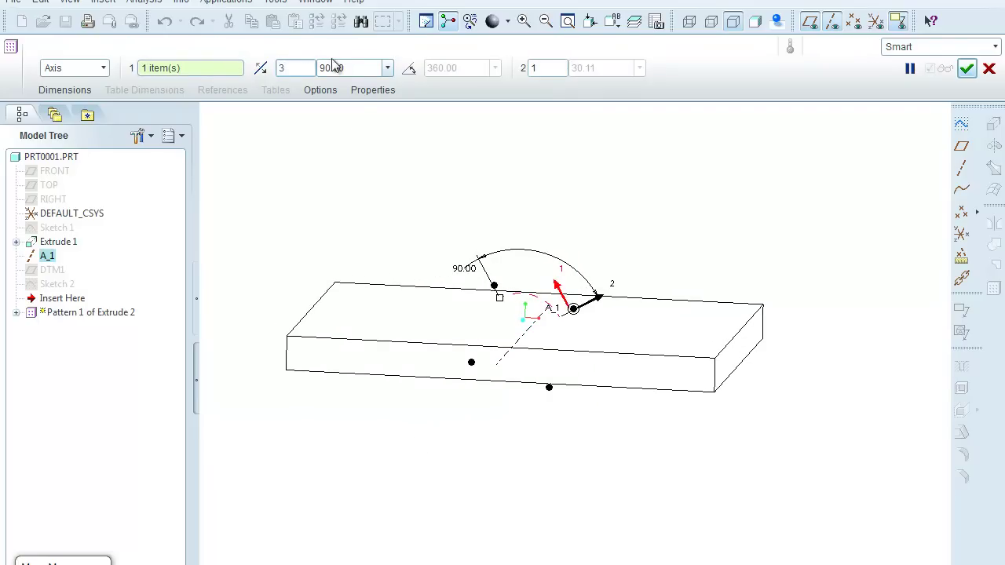
double_click(329, 68)
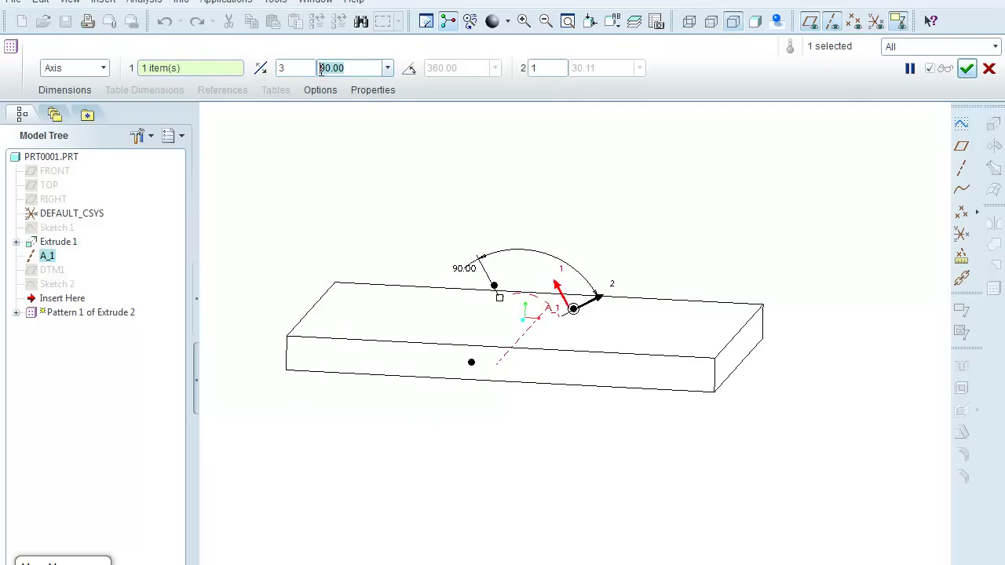
text(60)
key(Return)
middle_drag(395, 178, 362, 183)
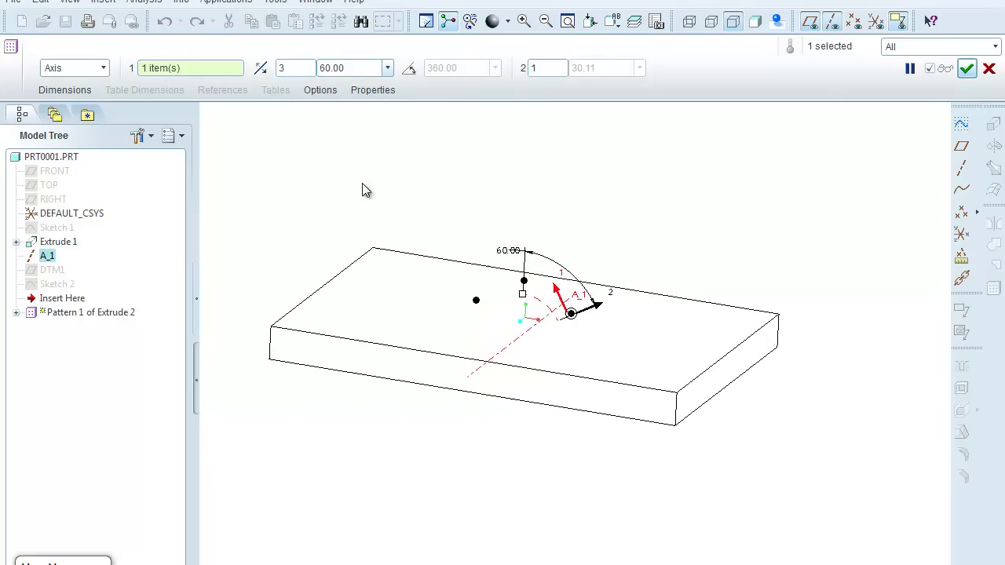
click(966, 68)
mouse_move(819, 182)
middle_down()
mouse_move(769, 159)
mouse_move(836, 161)
mouse_move(800, 189)
middle_up()
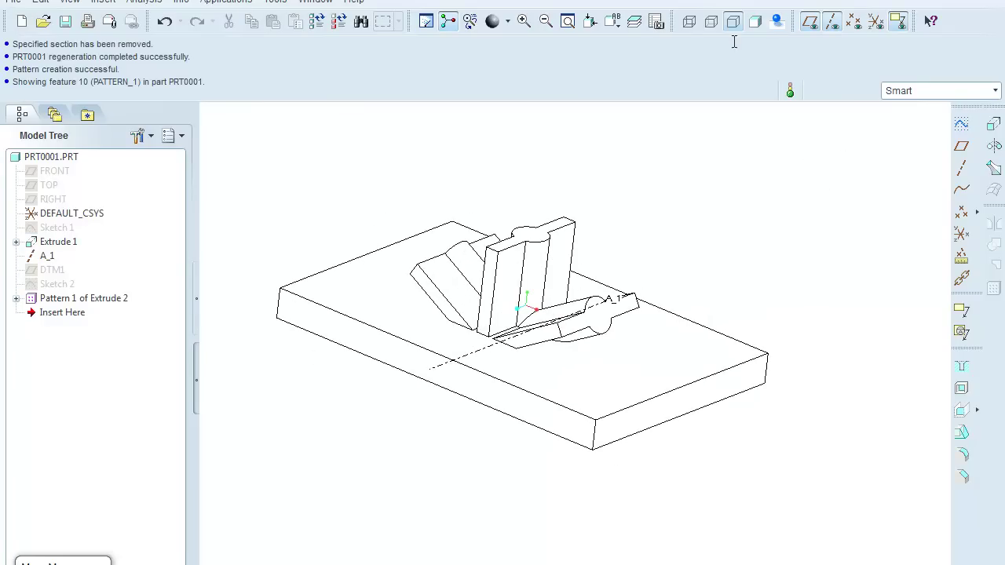
Switch the model to shaded display and hide axis A_1.
click(756, 24)
mouse_move(398, 205)
middle_down()
mouse_move(455, 184)
mouse_move(408, 193)
mouse_move(384, 213)
mouse_move(437, 217)
mouse_move(414, 213)
middle_up()
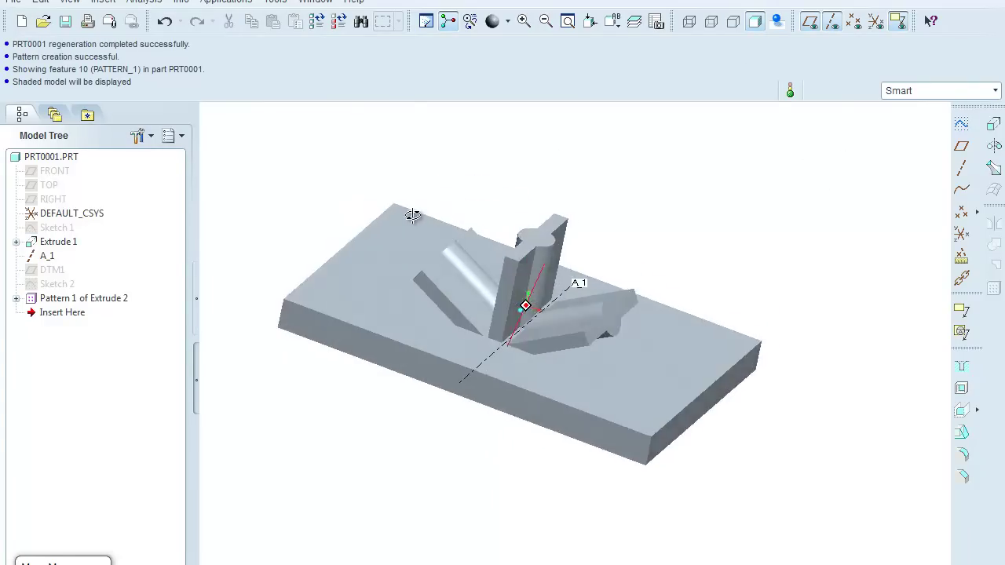
right_click(45, 257)
click(89, 480)
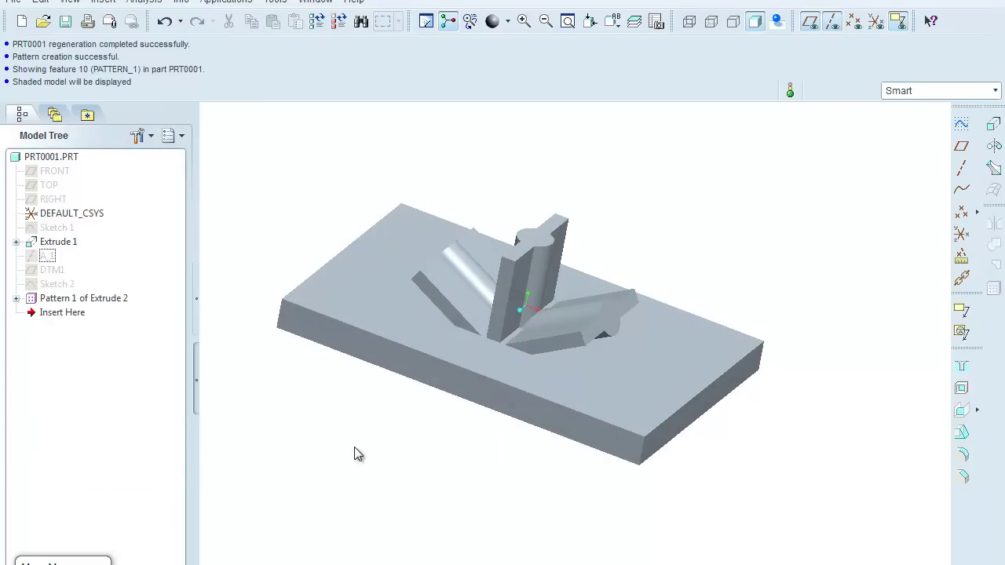
Orbit the part to inspect its underside, then return to an isometric view.
middle_drag(354, 451, 331, 458)
scroll(249, 352, down, 2)
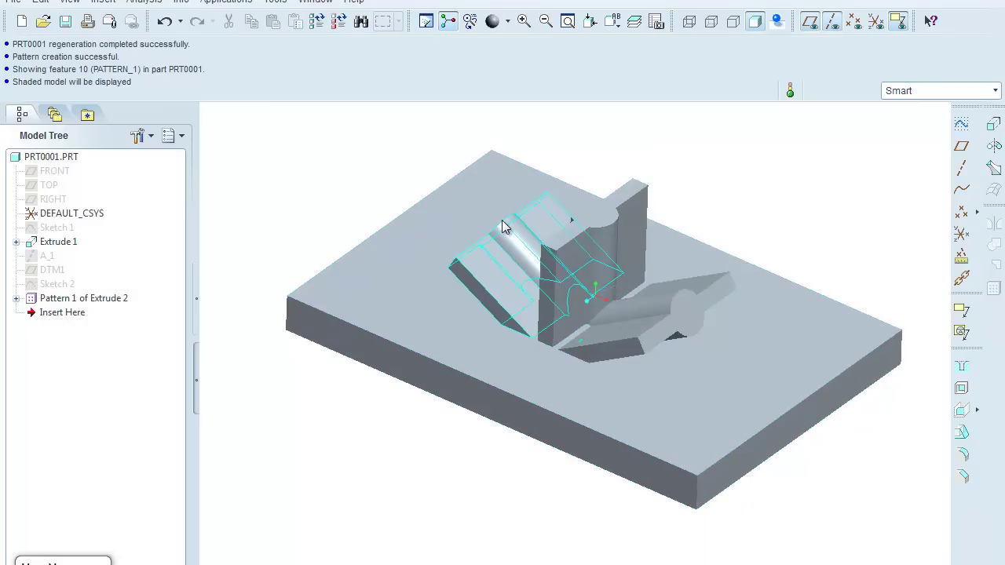
middle_drag(294, 414, 445, 312)
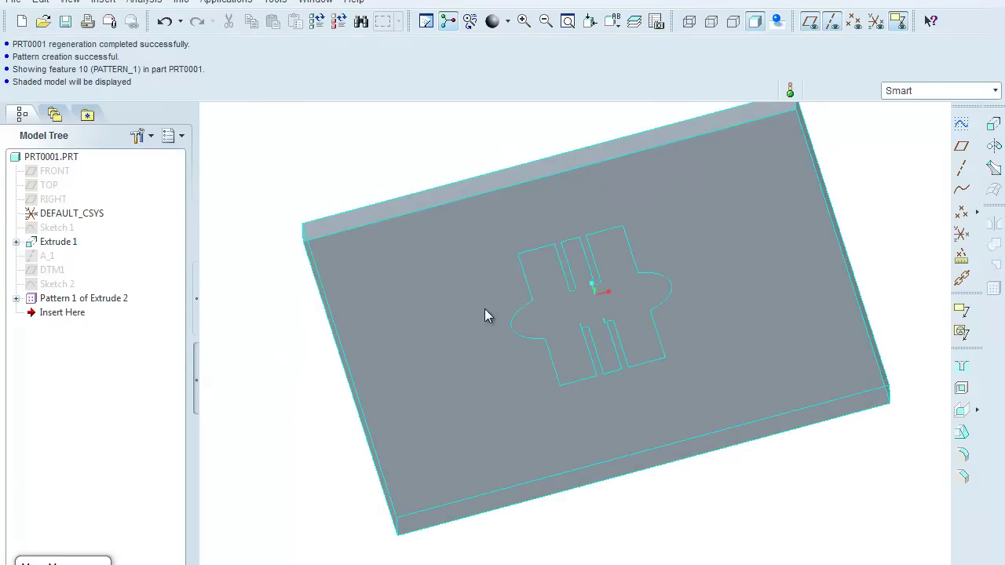
middle_drag(321, 329, 293, 433)
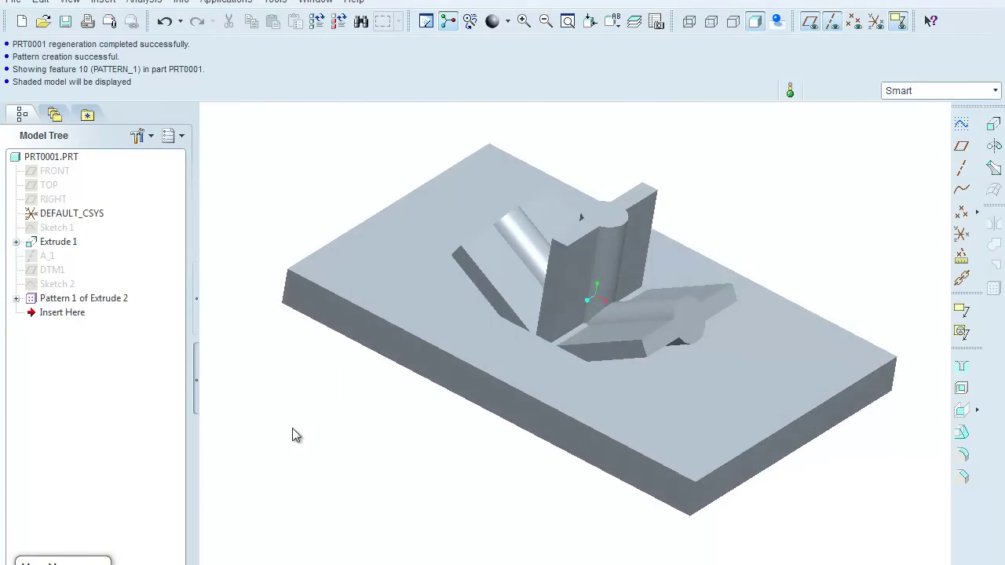
Start a shell removing the three extrusion end faces and the plate top face.
click(961, 389)
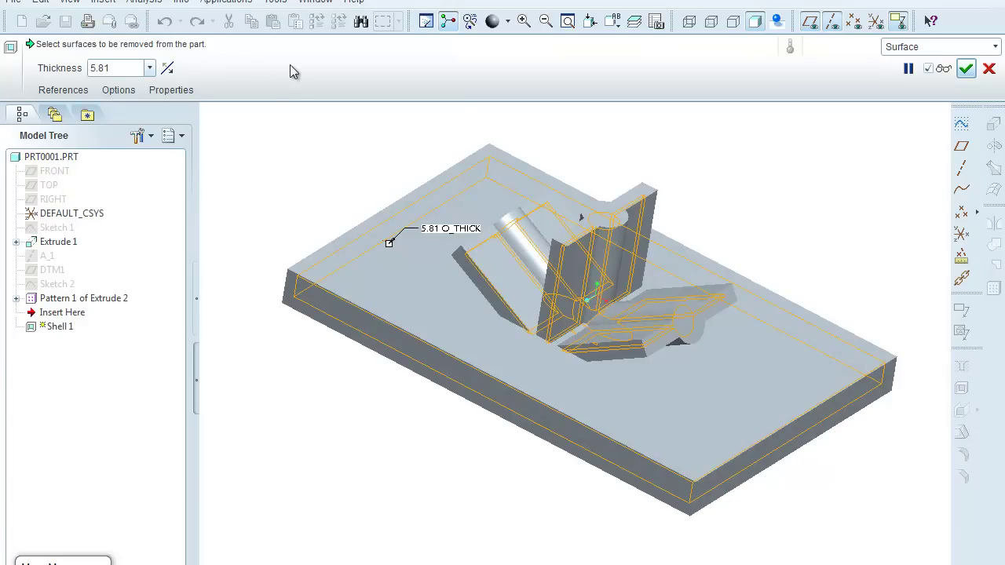
click(702, 315)
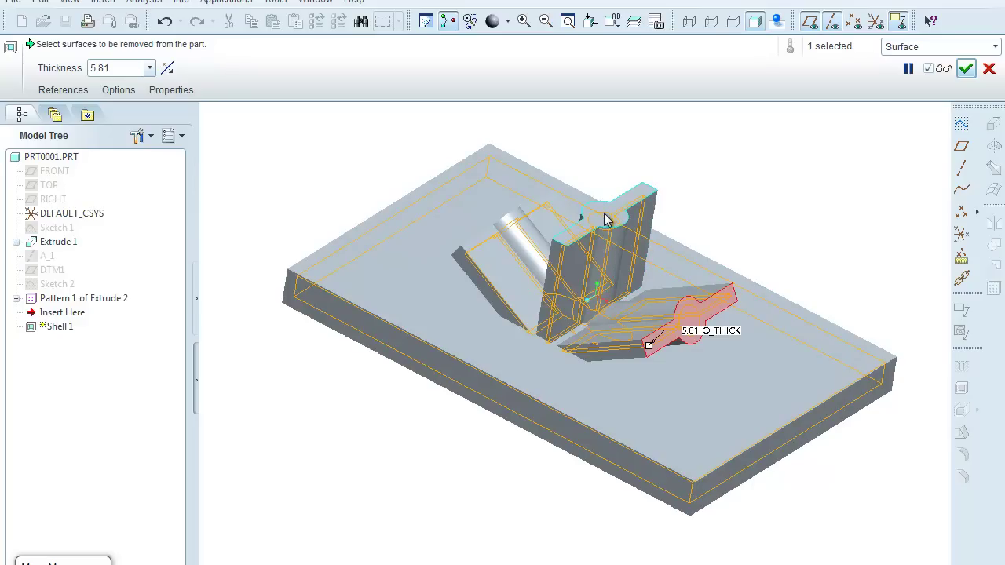
click(604, 220)
middle_drag(283, 198, 350, 263)
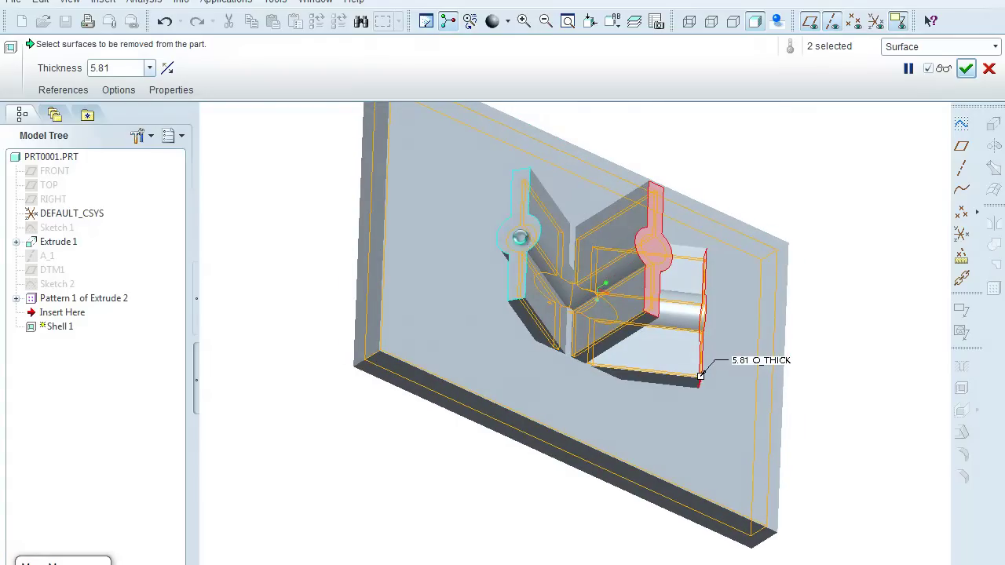
click(522, 240)
middle_drag(405, 486, 449, 376)
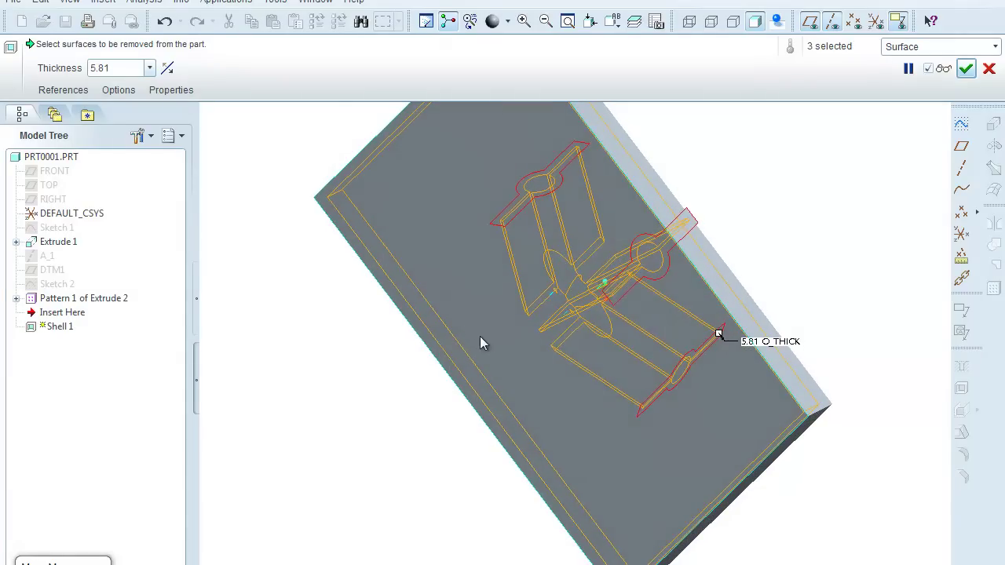
ctrl+click(555, 494)
middle_drag(355, 350, 262, 413)
Set the shell thickness to 0.50 and complete Shell 1.
scroll(553, 248, up, 5)
scroll(518, 271, up, 2)
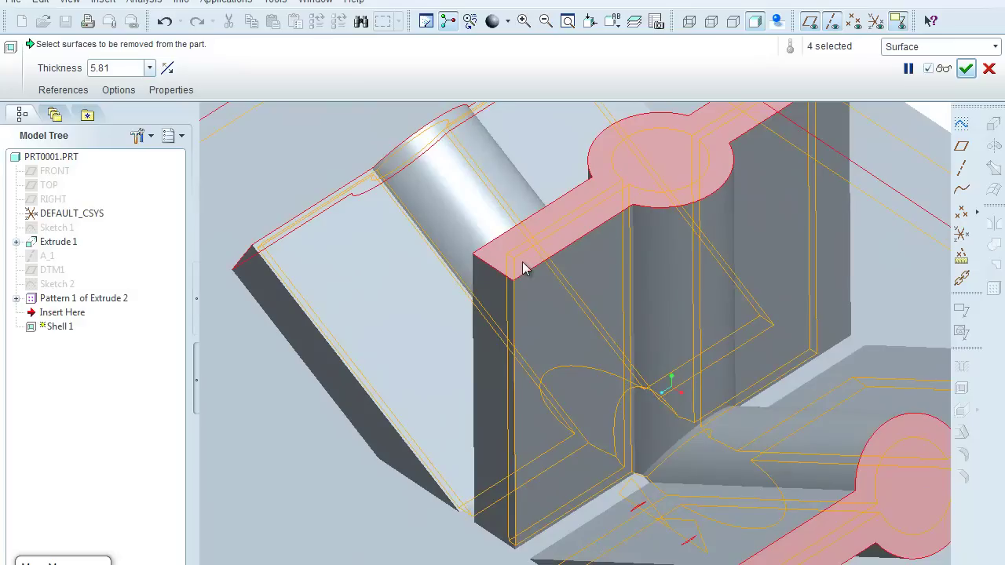
scroll(527, 266, down, 2)
scroll(530, 262, down, 4)
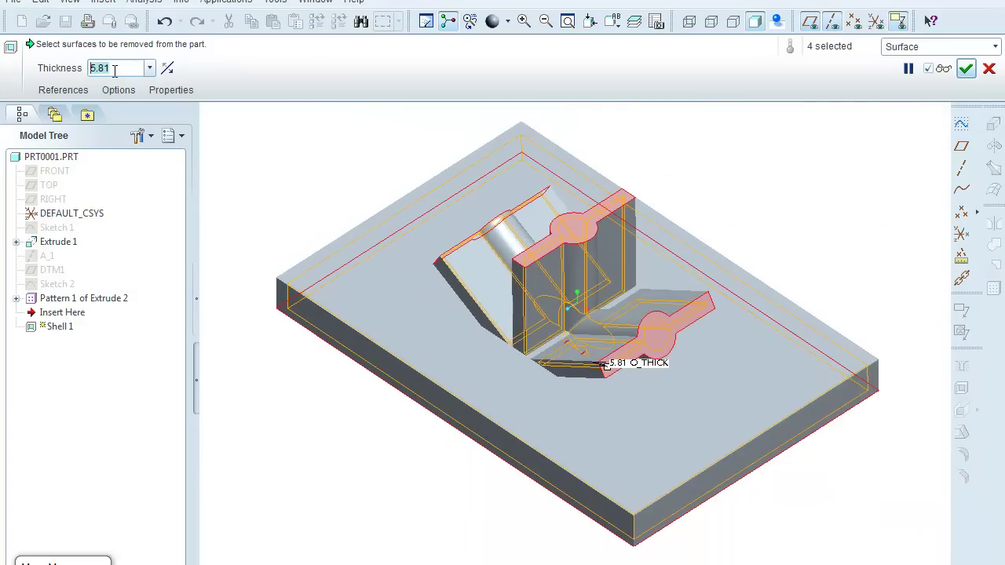
key(BackSpace)
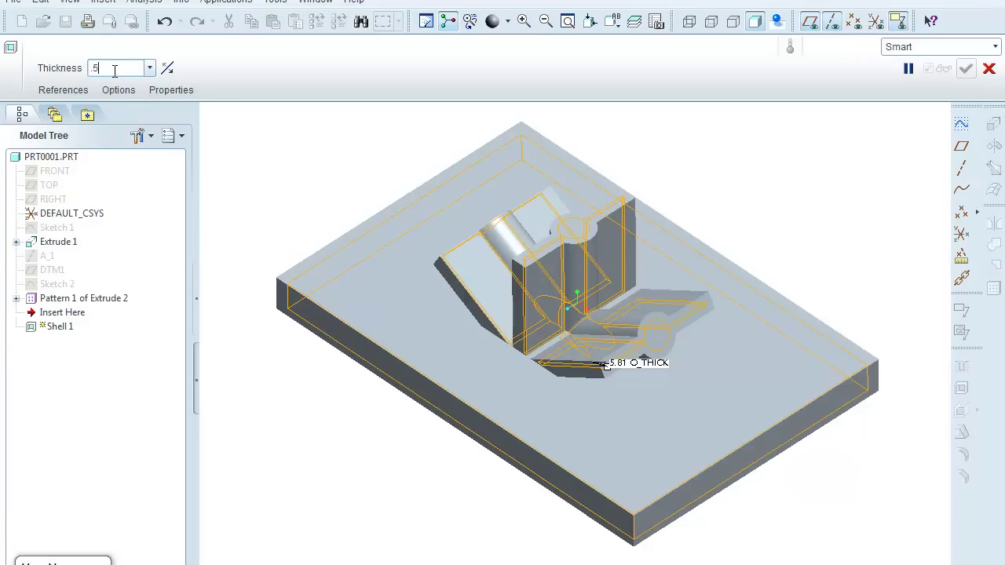
text(.5)
key(Return)
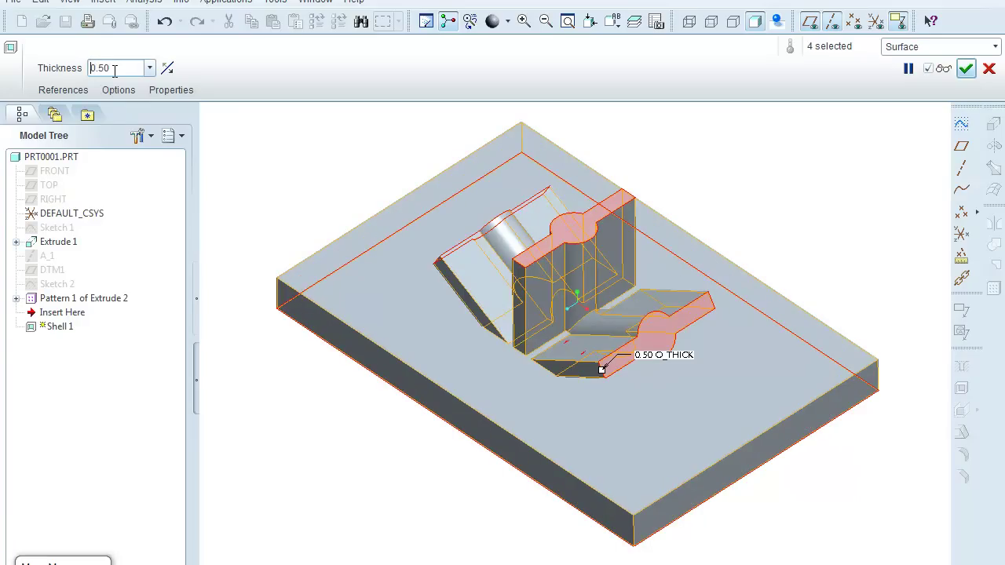
click(965, 69)
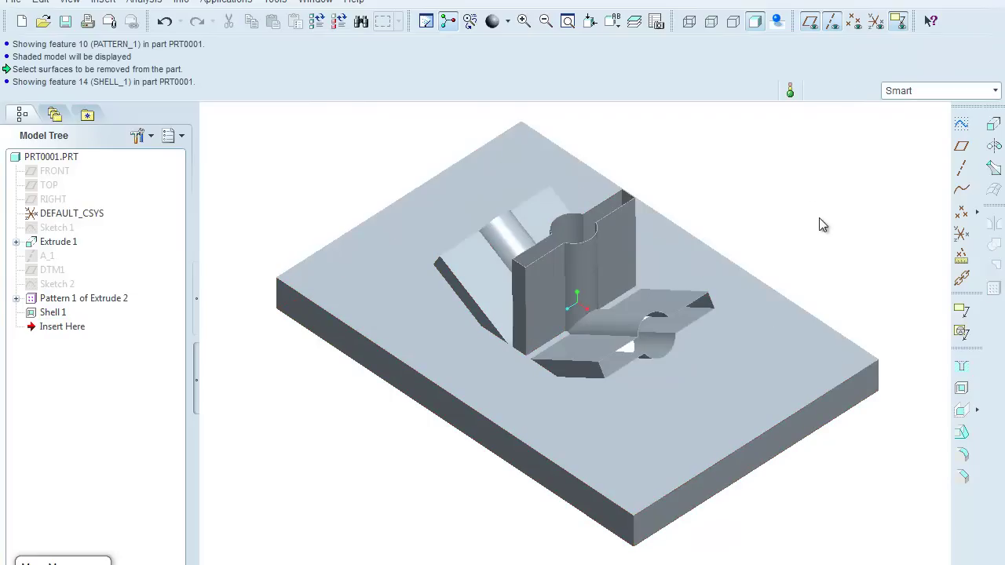
middle_drag(821, 221, 787, 193)
middle_drag(838, 214, 814, 402)
middle_drag(788, 434, 638, 375)
middle_drag(457, 476, 465, 449)
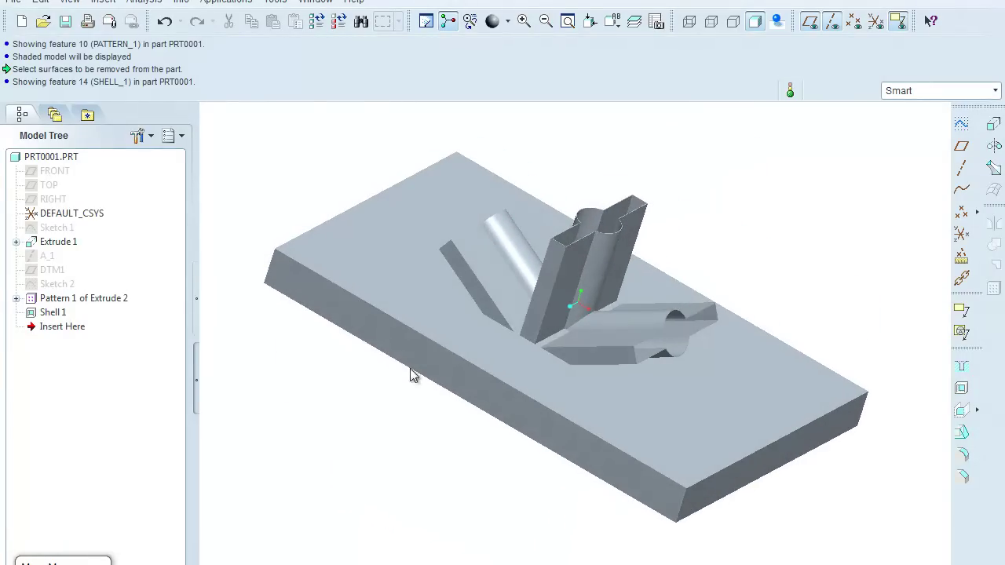